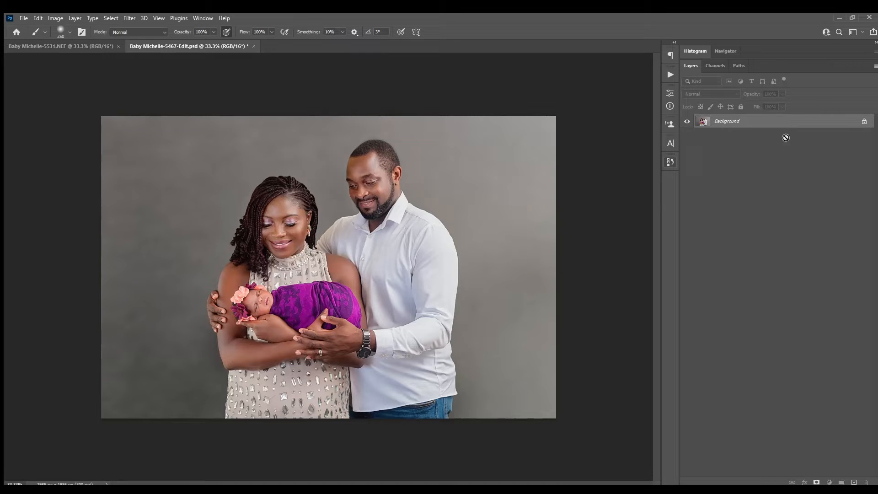
Duplicate the Background layer, and hide and reshow both the original and its copy
{"action": "left_click_drag", "start_coordinate": [854, 481], "coordinate": [854, 482]}
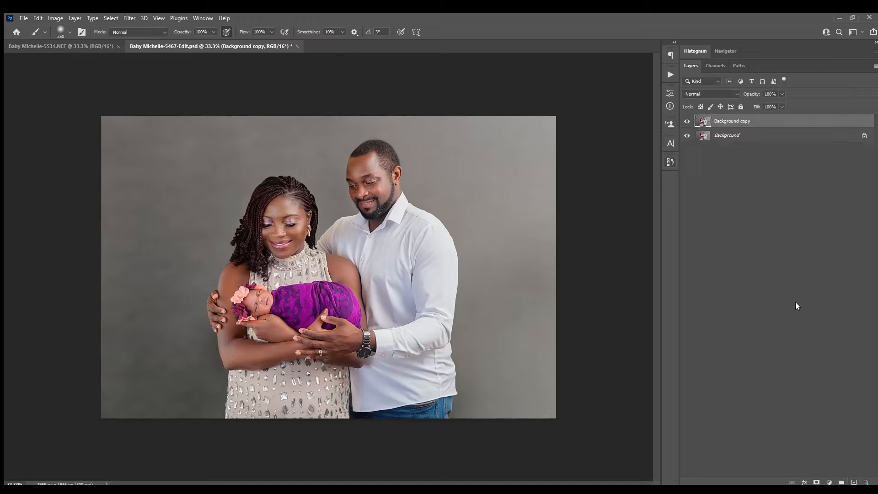
{"action": "left_click", "coordinate": [687, 121]}
{"action": "left_click", "coordinate": [687, 135]}
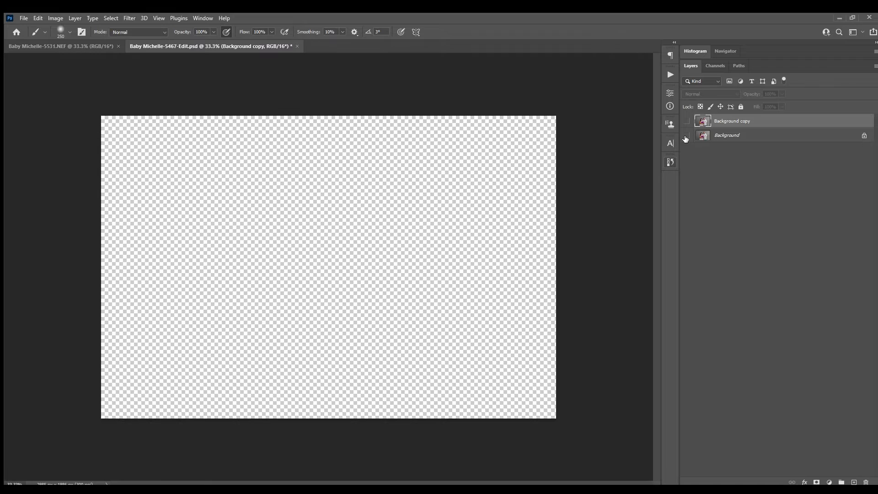
{"action": "left_click", "coordinate": [687, 135]}
{"action": "left_click", "coordinate": [687, 121]}
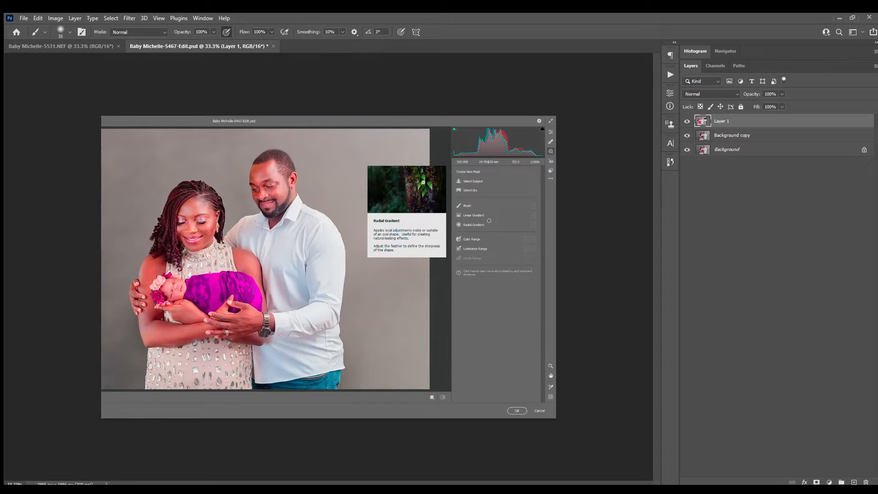
Point out the Radial Gradient mask option, Exposure setting and invert control on the pasted Camera Raw screenshots using the Brush tool
{"action": "mouse_move", "coordinate": [492, 223]}
{"action": "left_mouse_down"}
{"action": "mouse_move", "coordinate": [458, 218]}
{"action": "mouse_move", "coordinate": [456, 235]}
{"action": "mouse_move", "coordinate": [490, 229]}
{"action": "mouse_move", "coordinate": [489, 222]}
{"action": "left_mouse_up"}
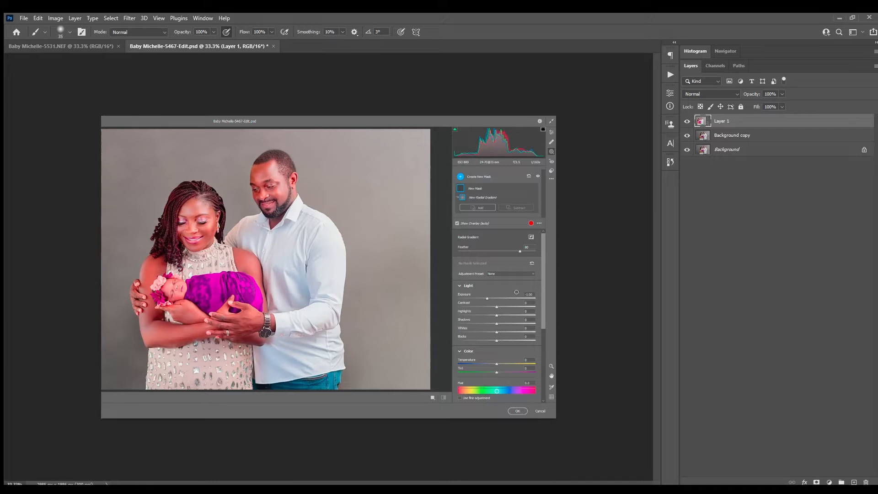
{"action": "left_click", "coordinate": [454, 294]}
{"action": "left_click", "coordinate": [524, 236]}
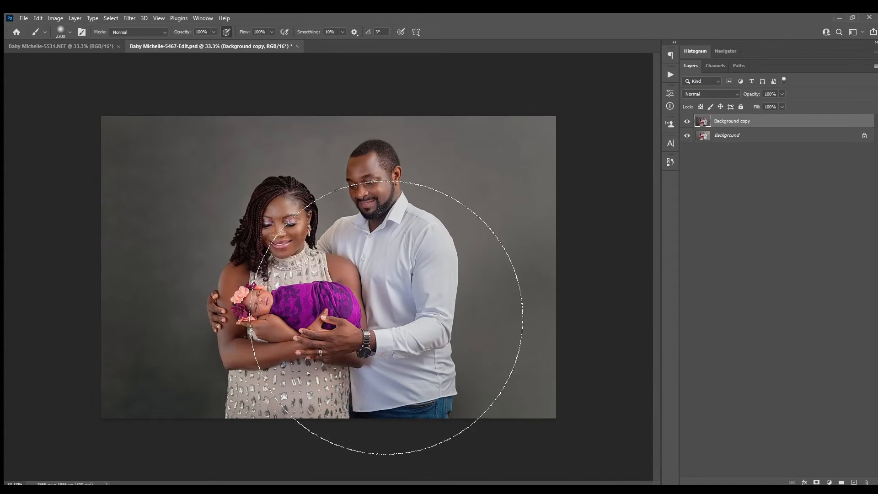
Toggle the darkened Background copy layer off and on to compare it with the original photo
{"action": "left_click", "coordinate": [687, 121]}
{"action": "left_click", "coordinate": [687, 121]}
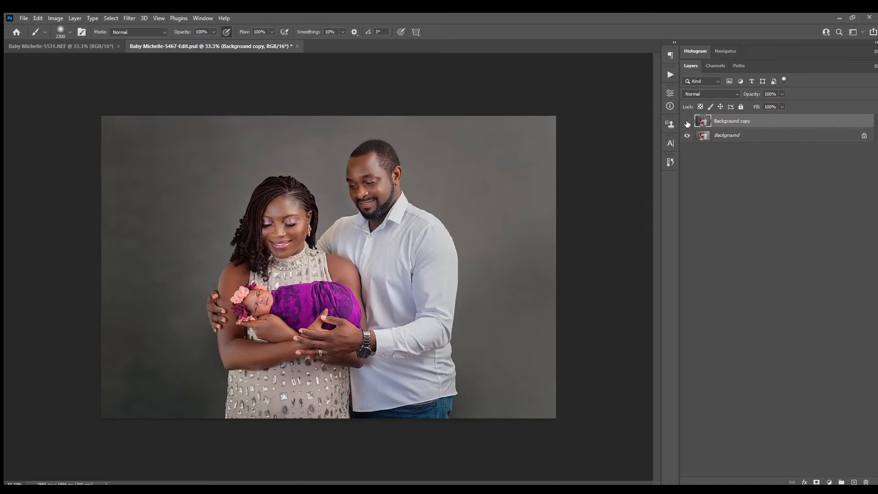
{"action": "left_click", "coordinate": [687, 122]}
{"action": "left_click", "coordinate": [687, 121]}
Reduce the brush size to 400 px
{"action": "key", "text": "bracketleft"}
{"action": "key", "text": "bracketleft"}
{"action": "key", "text": "bracketleft"}
{"action": "key", "text": "bracketleft"}
{"action": "key", "text": "bracketleft"}
{"action": "key", "text": "bracketleft"}
{"action": "key", "text": "bracketleft"}
{"action": "key", "text": "bracketleft"}
{"action": "key", "text": "bracketleft"}
{"action": "key", "text": "bracketleft"}
{"action": "key", "text": "bracketleft"}
{"action": "key", "text": "bracketleft"}
{"action": "key", "text": "bracketleft"}
{"action": "key", "text": "bracketleft"}
{"action": "key", "text": "bracketleft"}
{"action": "key", "text": "bracketleft"}
{"action": "key", "text": "bracketleft"}
{"action": "key", "text": "bracketleft"}
{"action": "key", "text": "bracketleft"}
Compare the photo's background brightness with and without the Background copy layer
{"action": "left_click", "coordinate": [687, 122]}
{"action": "left_click", "coordinate": [687, 122]}
{"action": "left_click", "coordinate": [688, 122]}
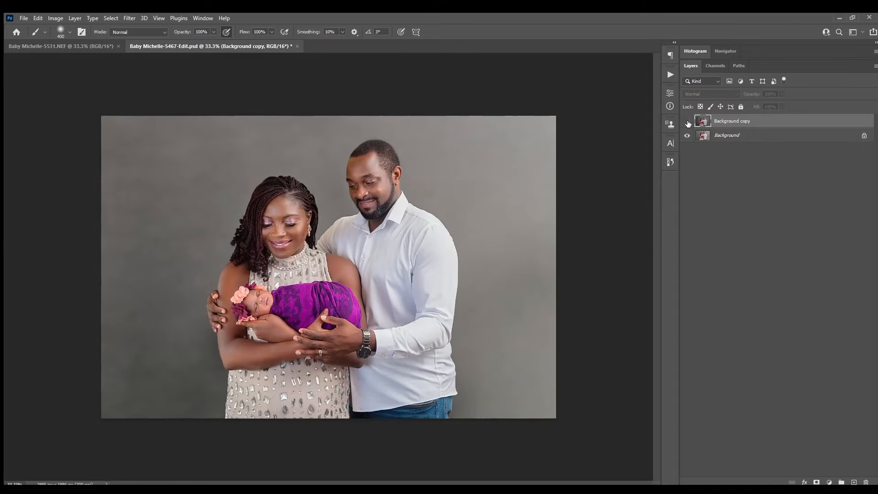
{"action": "left_click", "coordinate": [687, 122]}
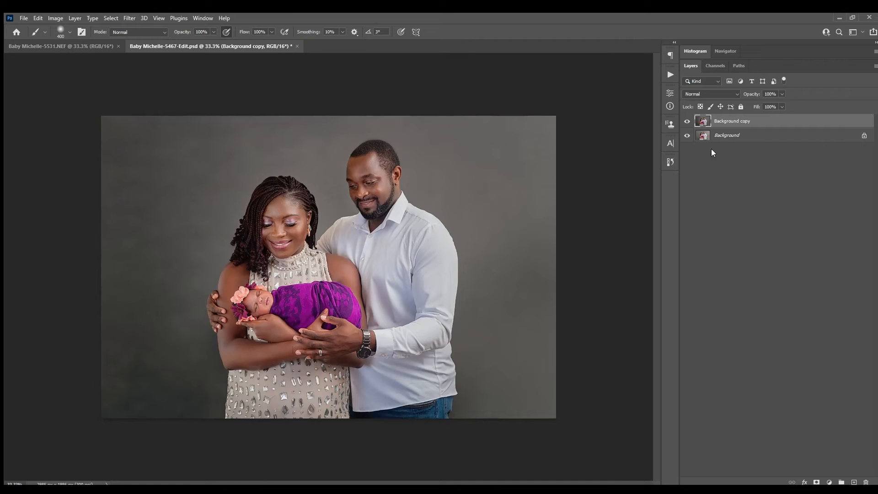
{"action": "left_click", "coordinate": [687, 121]}
{"action": "left_click", "coordinate": [687, 122]}
Add a layer mask to the Background copy layer and mask out the baby's face with a 250 px brush
{"action": "left_click", "coordinate": [817, 482]}
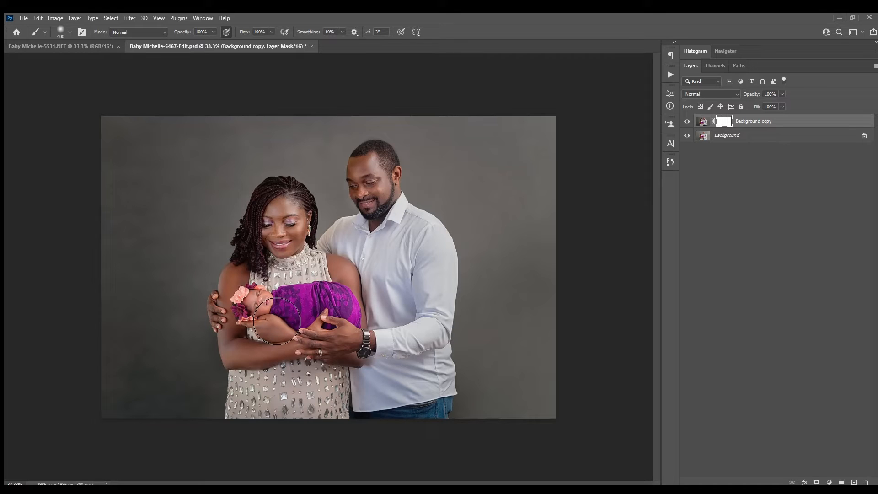
{"action": "key", "text": "bracketleft"}
{"action": "key", "text": "bracketleft"}
{"action": "left_click_drag", "start_coordinate": [254, 301], "coordinate": [269, 315]}
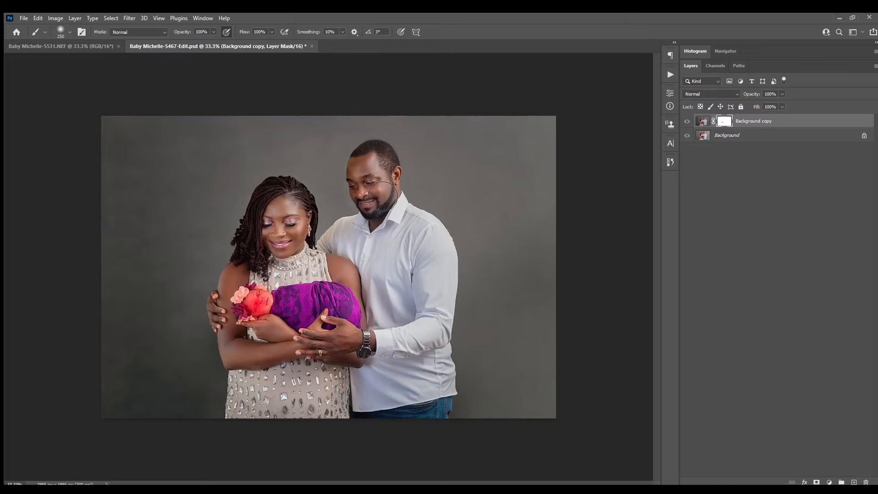
Mask out the man's face with a 400 px brush and the woman's face with a 500 px brush, comparing with the original
{"action": "key", "text": "bracketright"}
{"action": "key", "text": "bracketright"}
{"action": "left_click", "coordinate": [361, 183]}
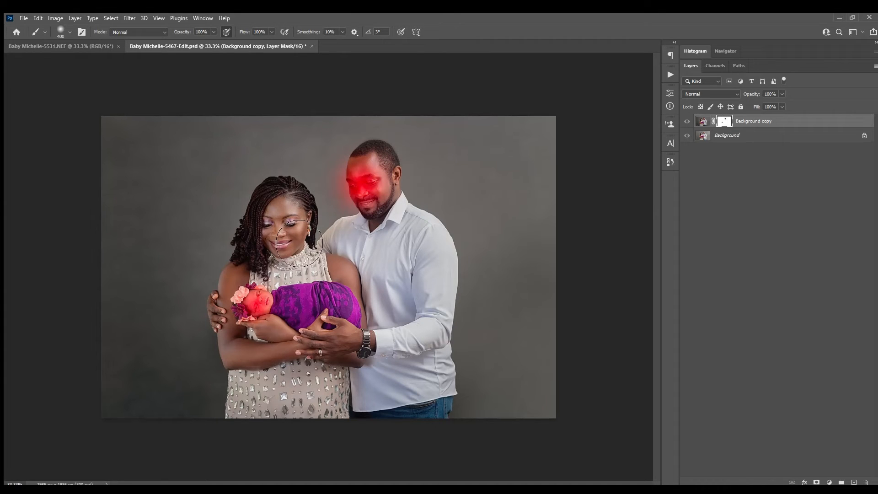
{"action": "key", "text": "bracketright"}
{"action": "left_click", "coordinate": [287, 220]}
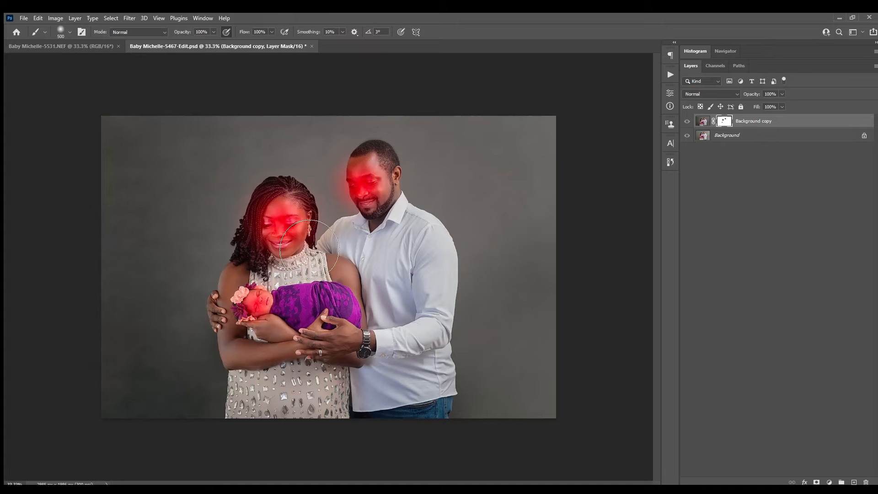
{"action": "key", "text": "backslash"}
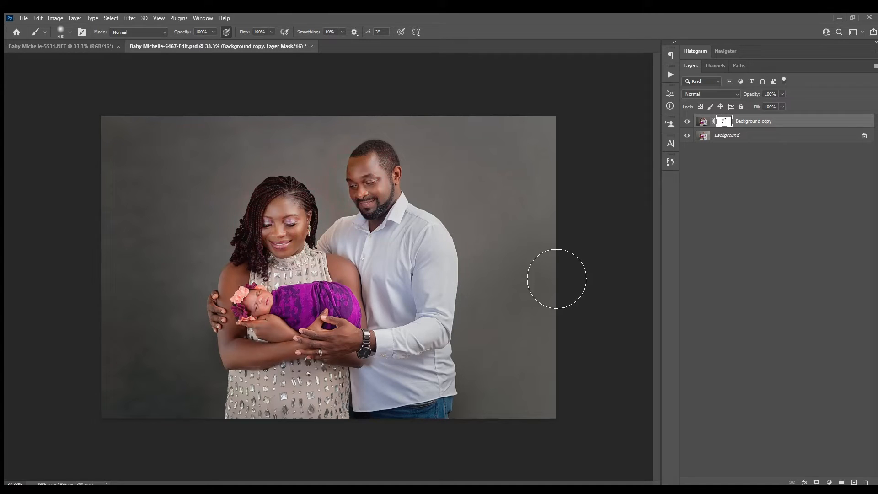
{"action": "left_click", "coordinate": [687, 121]}
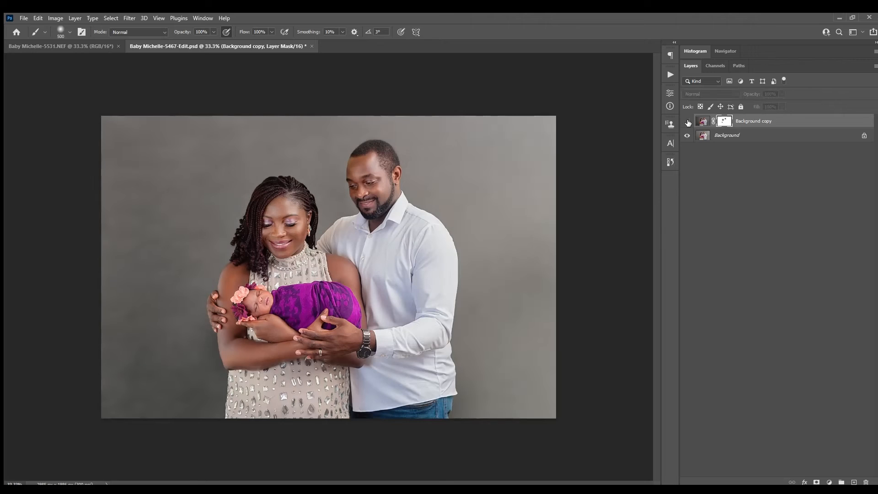
{"action": "left_click", "coordinate": [687, 122]}
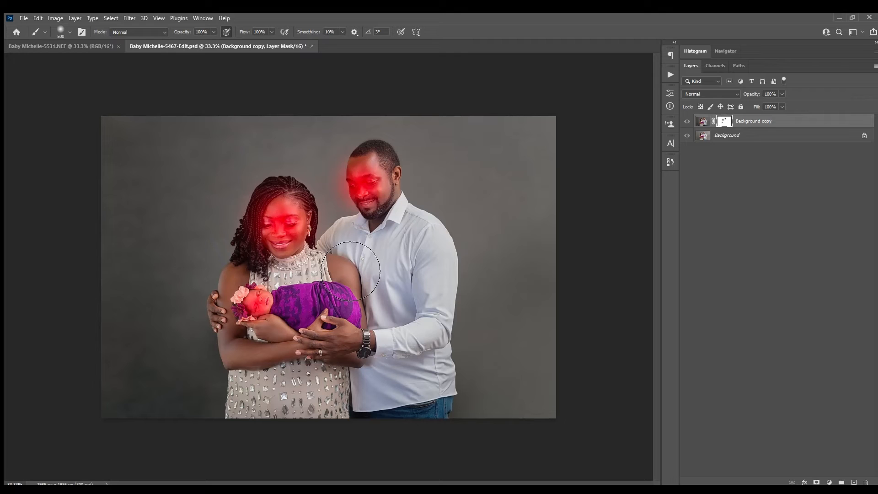
Enlarge the brush to 2300 px and mask out the middle of the couple with one dab, leaving the mask overlay off
{"action": "key", "text": "bracketright"}
{"action": "key", "text": "bracketright"}
{"action": "key", "text": "bracketright"}
{"action": "key", "text": "bracketright"}
{"action": "key", "text": "bracketright"}
{"action": "key", "text": "bracketright"}
{"action": "key", "text": "bracketright"}
{"action": "key", "text": "bracketright"}
{"action": "key", "text": "bracketright"}
{"action": "key", "text": "bracketright"}
{"action": "key", "text": "bracketright"}
{"action": "key", "text": "bracketright"}
{"action": "key", "text": "bracketright"}
{"action": "key", "text": "bracketright"}
{"action": "key", "text": "bracketright"}
{"action": "key", "text": "bracketright"}
{"action": "key", "text": "bracketright"}
{"action": "key", "text": "bracketright"}
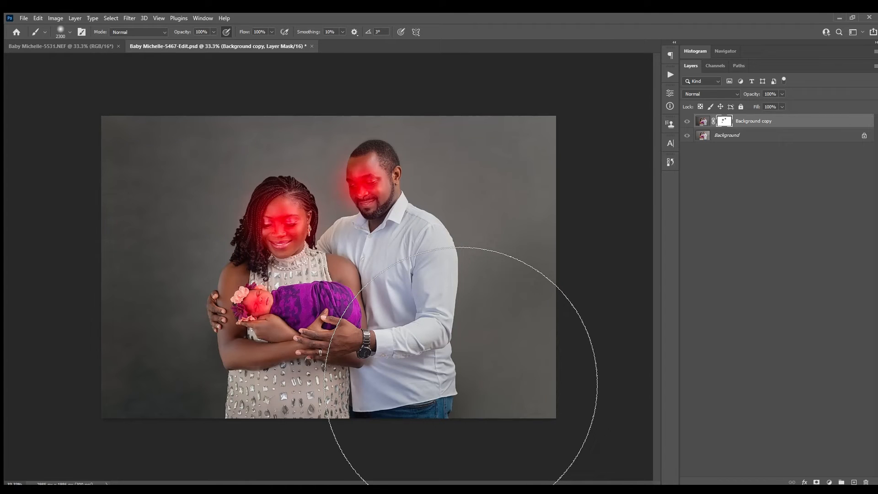
{"action": "left_click", "coordinate": [324, 247]}
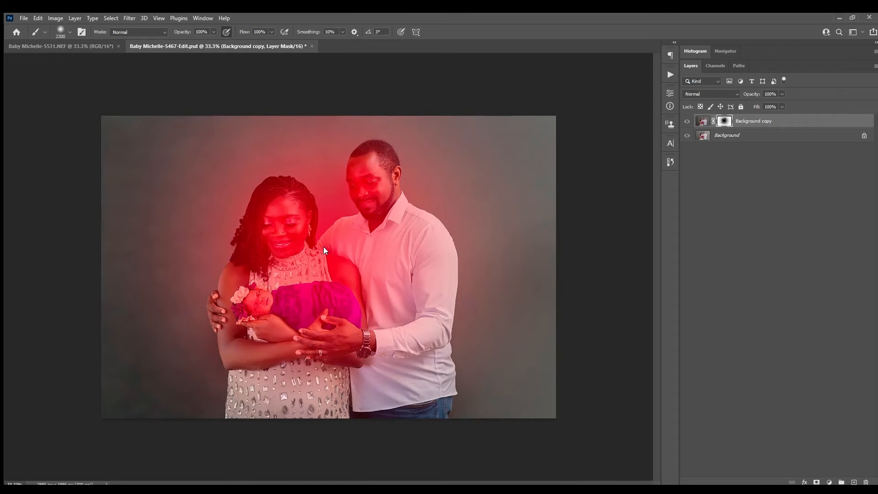
{"action": "key", "text": "backslash"}
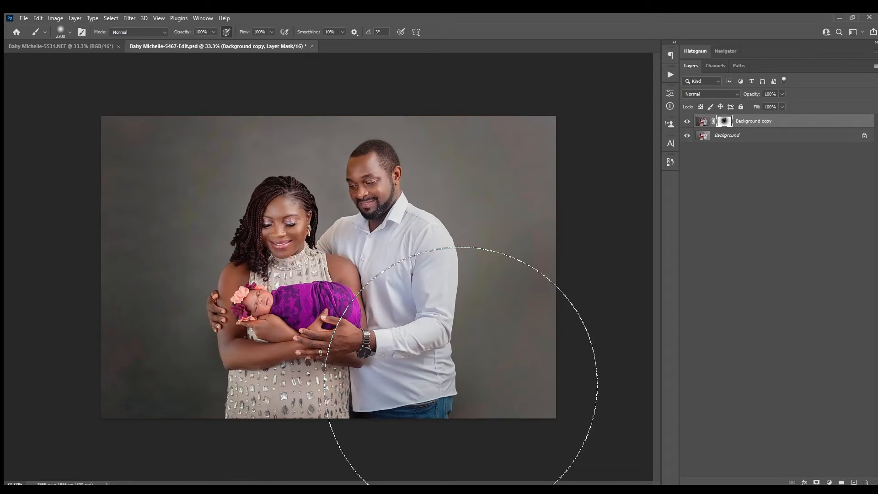
Toggle the Background copy layer's visibility to compare the softly masked vignette with the original
{"action": "left_click", "coordinate": [690, 121]}
{"action": "left_click", "coordinate": [691, 121]}
{"action": "left_click", "coordinate": [690, 121]}
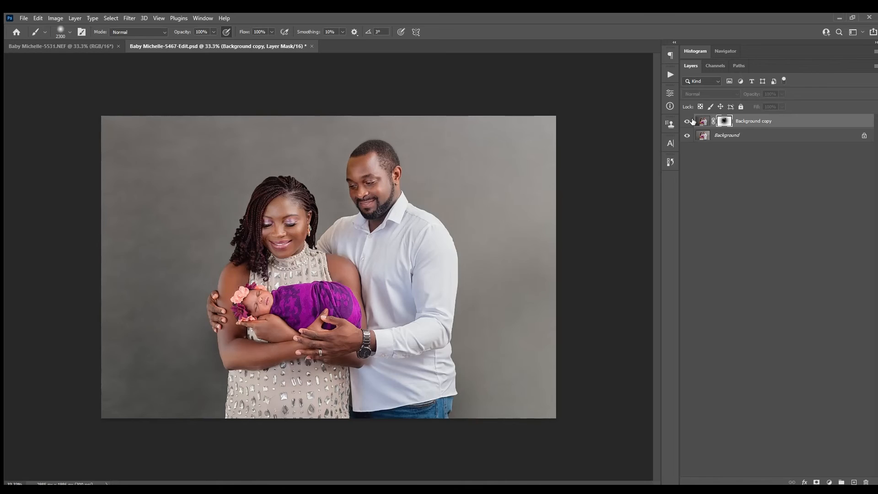
{"action": "left_click", "coordinate": [690, 120]}
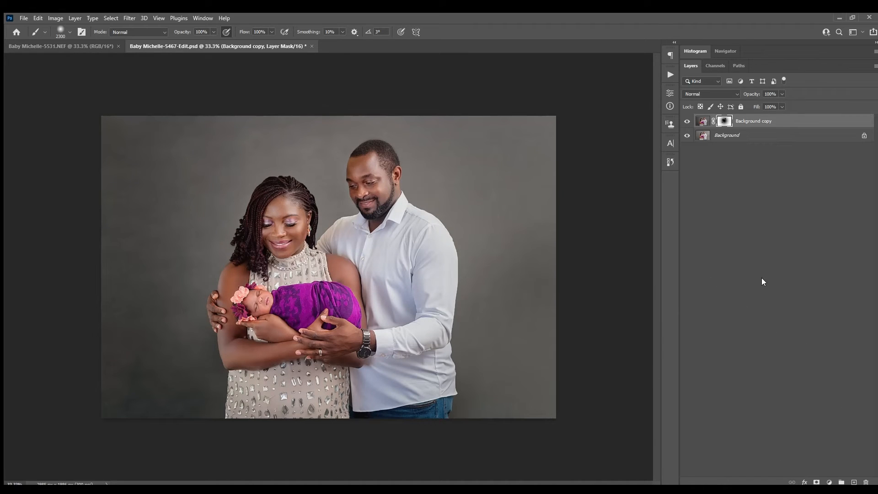
Reduce the brush size to 175 px
{"action": "key", "text": "bracketleft"}
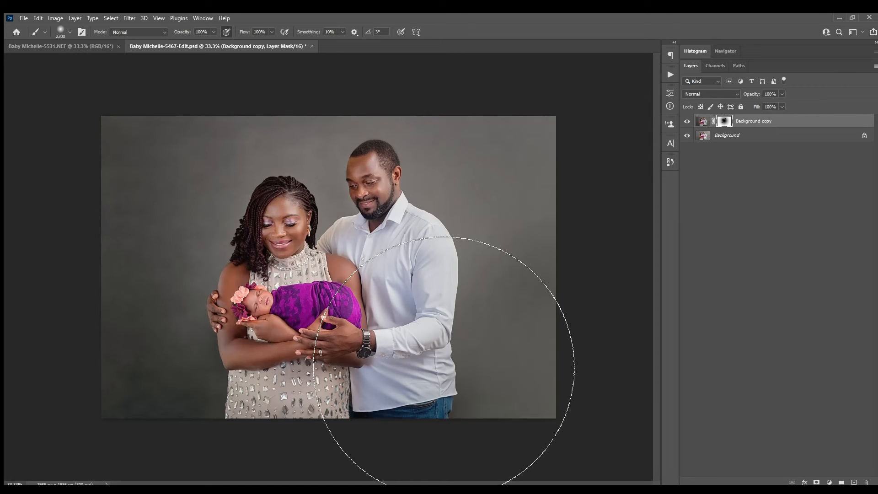
{"action": "key", "text": "bracketleft"}
{"action": "key", "text": "bracketleft"}
{"action": "key", "text": "bracketleft"}
{"action": "key", "text": "bracketleft"}
{"action": "key", "text": "bracketleft"}
{"action": "key", "text": "bracketleft"}
{"action": "key", "text": "bracketleft"}
{"action": "key", "text": "bracketleft"}
{"action": "key", "text": "bracketleft"}
{"action": "key", "text": "bracketleft"}
{"action": "key", "text": "bracketleft"}
{"action": "key", "text": "bracketleft"}
{"action": "key", "text": "bracketleft"}
{"action": "key", "text": "bracketleft"}
{"action": "key", "text": "bracketleft"}
{"action": "key", "text": "bracketleft"}
{"action": "key", "text": "bracketleft"}
{"action": "key", "text": "bracketleft"}
{"action": "key", "text": "bracketleft"}
{"action": "key", "text": "bracketleft"}
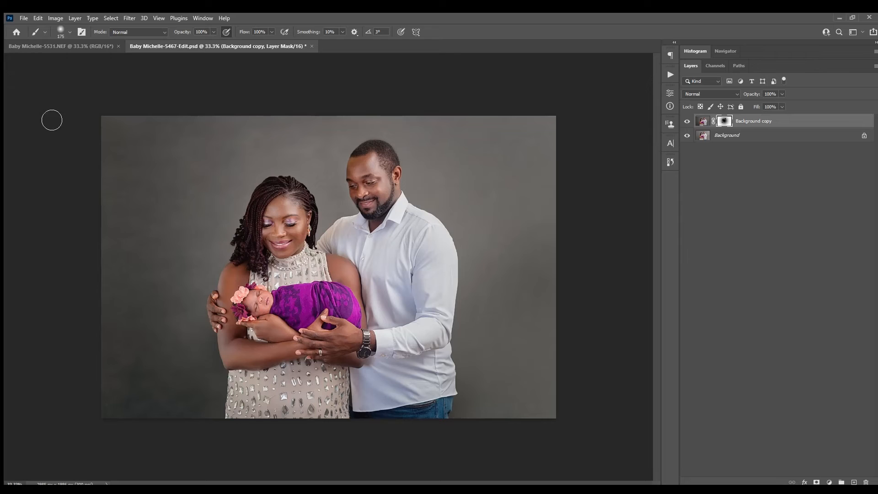
Select the couple and baby on the Background layer with the Quick Selection tool
{"action": "key", "text": "w"}
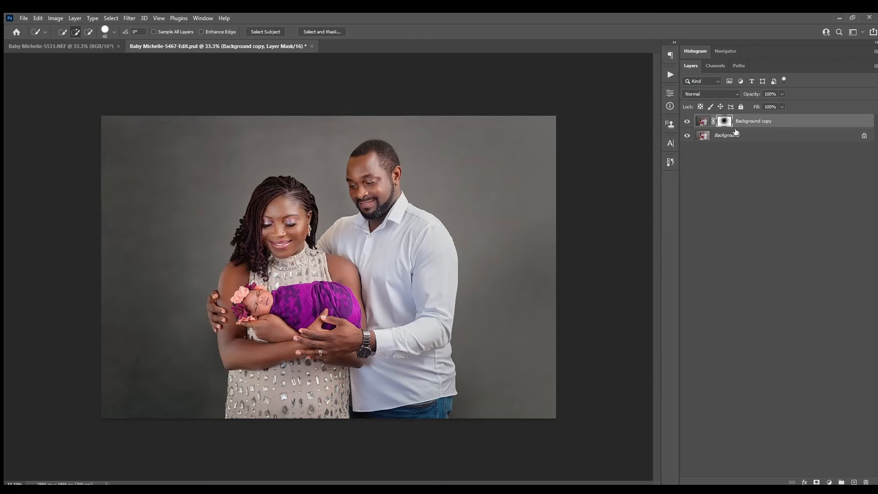
{"action": "left_click", "coordinate": [715, 137]}
{"action": "mouse_move", "coordinate": [236, 289]}
{"action": "left_mouse_down"}
{"action": "mouse_move", "coordinate": [234, 331]}
{"action": "mouse_move", "coordinate": [214, 294]}
{"action": "mouse_move", "coordinate": [251, 310]}
{"action": "mouse_move", "coordinate": [216, 309]}
{"action": "mouse_move", "coordinate": [211, 300]}
{"action": "mouse_move", "coordinate": [225, 332]}
{"action": "mouse_move", "coordinate": [216, 328]}
{"action": "mouse_move", "coordinate": [254, 368]}
{"action": "mouse_move", "coordinate": [244, 396]}
{"action": "mouse_move", "coordinate": [413, 409]}
{"action": "mouse_move", "coordinate": [427, 402]}
{"action": "mouse_move", "coordinate": [413, 309]}
{"action": "mouse_move", "coordinate": [431, 404]}
{"action": "mouse_move", "coordinate": [454, 407]}
{"action": "mouse_move", "coordinate": [432, 340]}
{"action": "mouse_move", "coordinate": [432, 296]}
{"action": "mouse_move", "coordinate": [403, 222]}
{"action": "mouse_move", "coordinate": [364, 209]}
{"action": "mouse_move", "coordinate": [368, 178]}
{"action": "mouse_move", "coordinate": [282, 189]}
{"action": "mouse_move", "coordinate": [295, 293]}
{"action": "mouse_move", "coordinate": [289, 252]}
{"action": "mouse_move", "coordinate": [332, 252]}
{"action": "mouse_move", "coordinate": [359, 160]}
{"action": "mouse_move", "coordinate": [368, 219]}
{"action": "mouse_move", "coordinate": [396, 175]}
{"action": "left_mouse_up"}
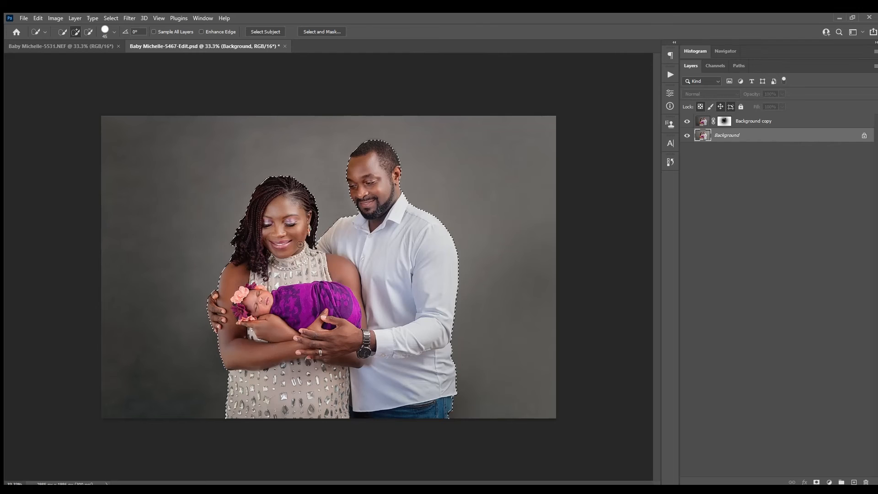
Fill the selected couple with black on the Background copy layer mask using the Paint Bucket, and deselect
{"action": "left_click", "coordinate": [725, 121]}
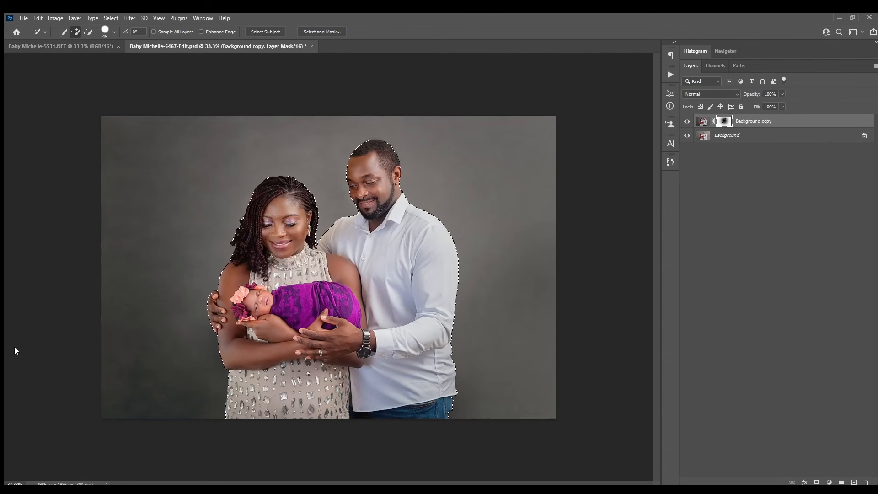
{"action": "key", "text": "g"}
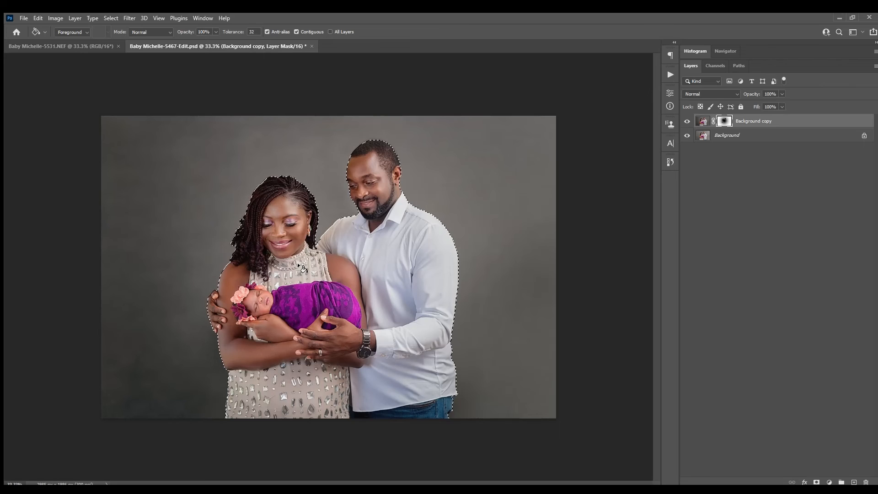
{"action": "left_click", "coordinate": [328, 417]}
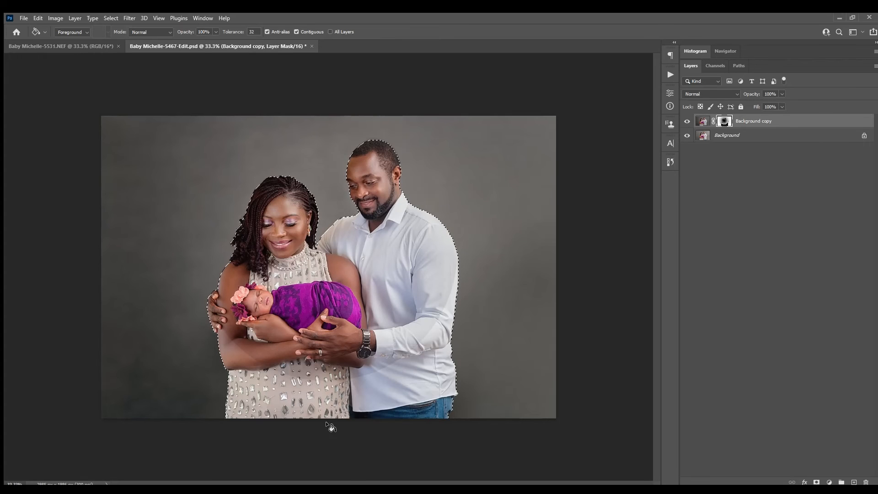
{"action": "left_click", "coordinate": [341, 380]}
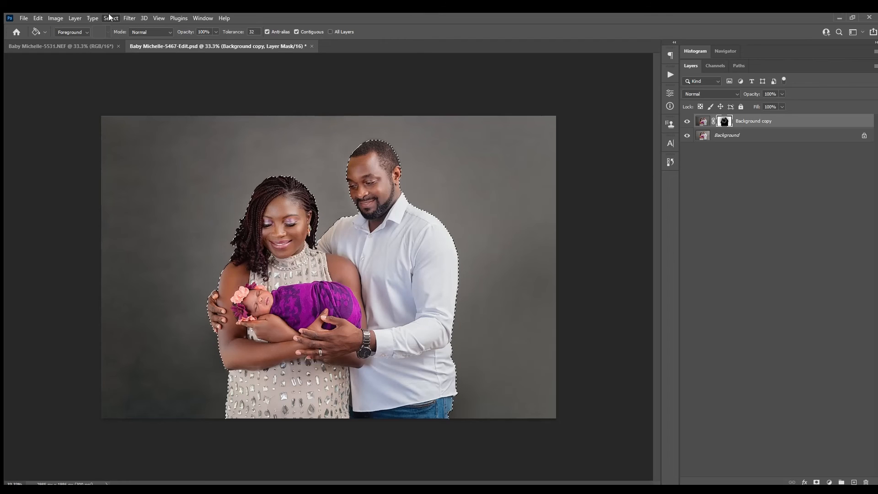
{"action": "left_click", "coordinate": [686, 135]}
{"action": "left_click", "coordinate": [685, 135]}
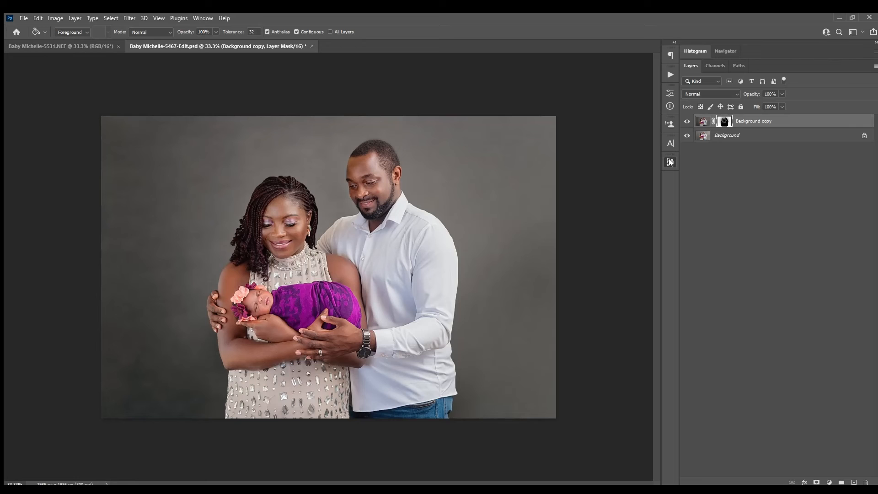
Undo the black mask fills and the selection of the couple
{"action": "left_click", "coordinate": [536, 388]}
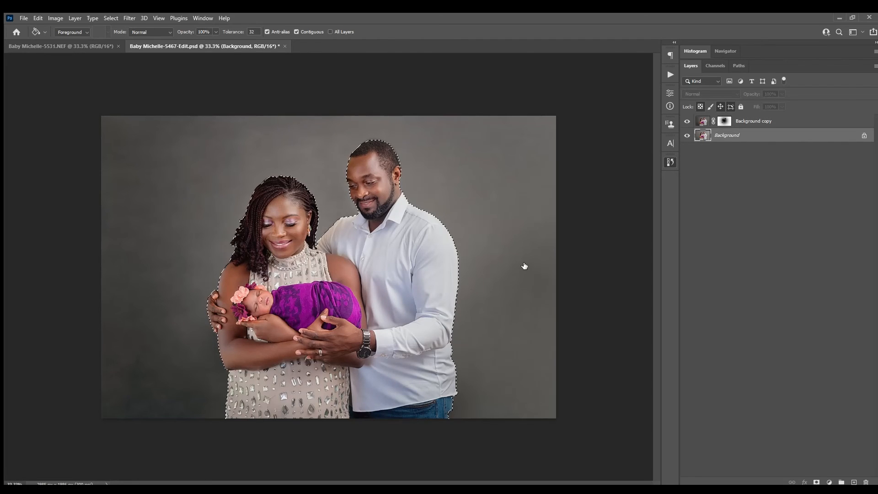
{"action": "key", "text": "ctrl+z"}
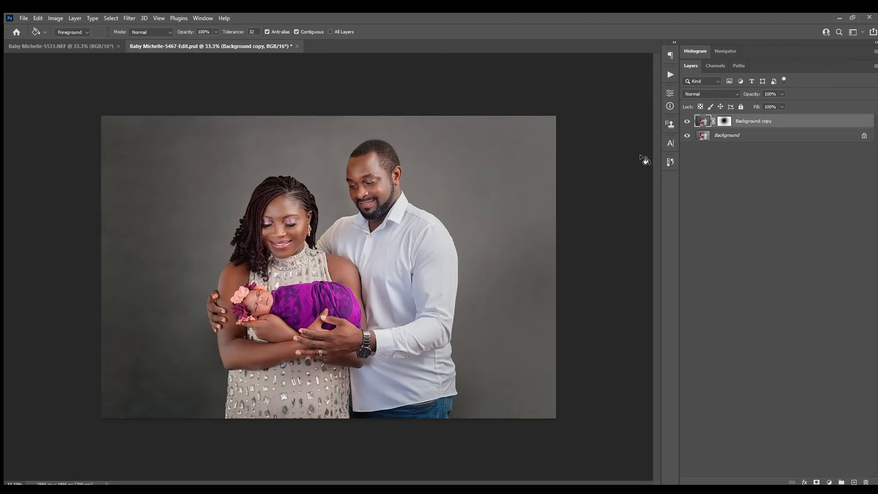
Try to paint the couple out by hand on the Background copy layer mask with a 70 px brush
{"action": "left_click", "coordinate": [724, 121]}
{"action": "key", "text": "b"}
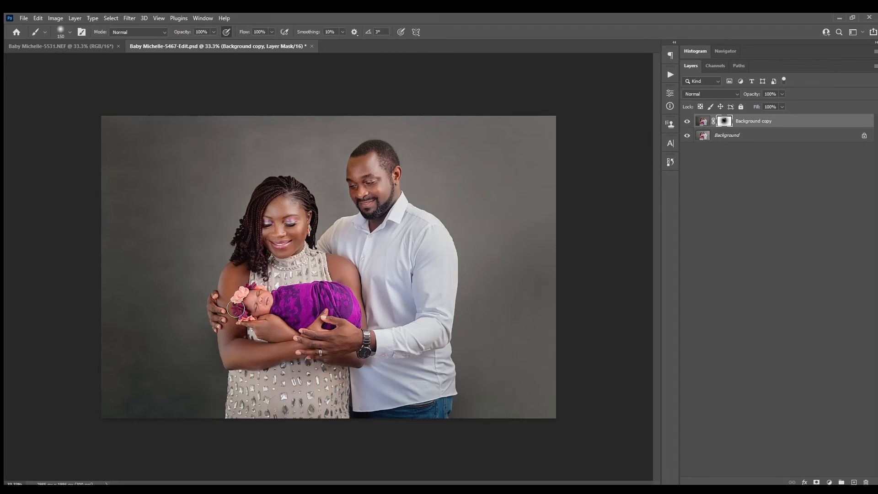
{"action": "key", "text": "bracketleft"}
{"action": "key", "text": "bracketleft"}
{"action": "key", "text": "bracketleft"}
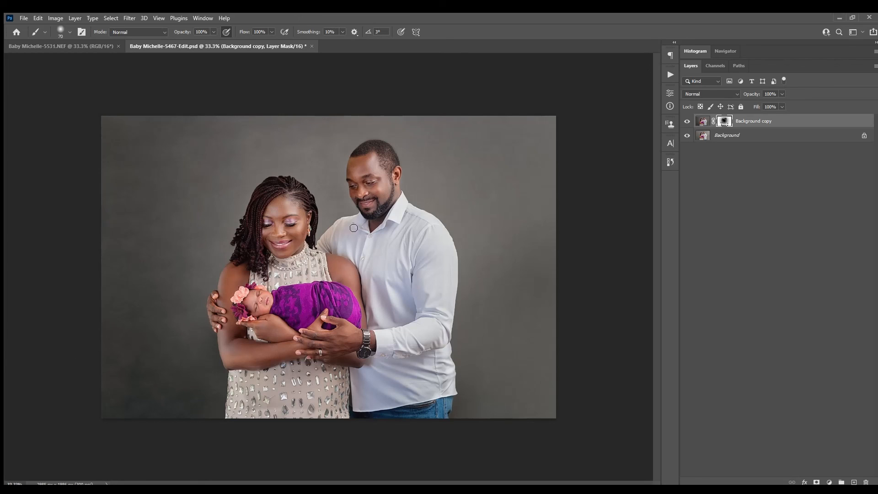
Paint a large red X across the family on a new layer
{"action": "left_click", "coordinate": [854, 482]}
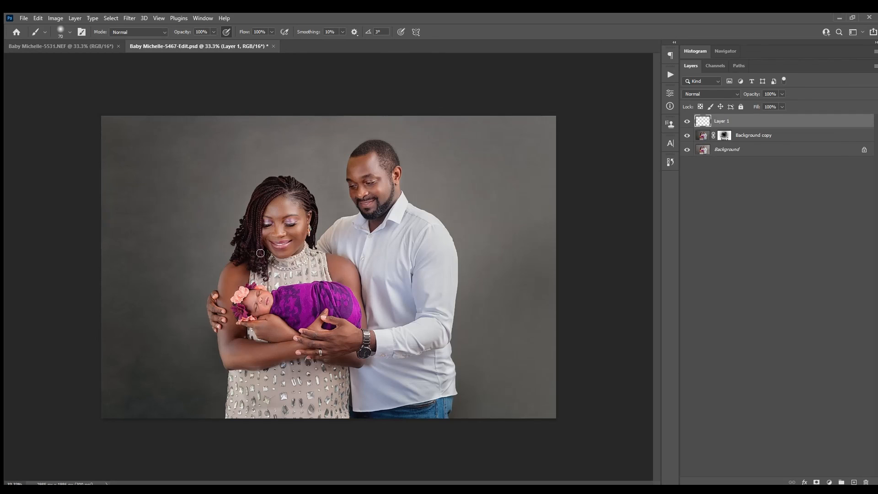
{"action": "mouse_move", "coordinate": [168, 177]}
{"action": "left_mouse_down"}
{"action": "mouse_move", "coordinate": [415, 337]}
{"action": "mouse_move", "coordinate": [491, 404]}
{"action": "left_mouse_up"}
{"action": "left_click_drag", "start_coordinate": [458, 186], "coordinate": [211, 352]}
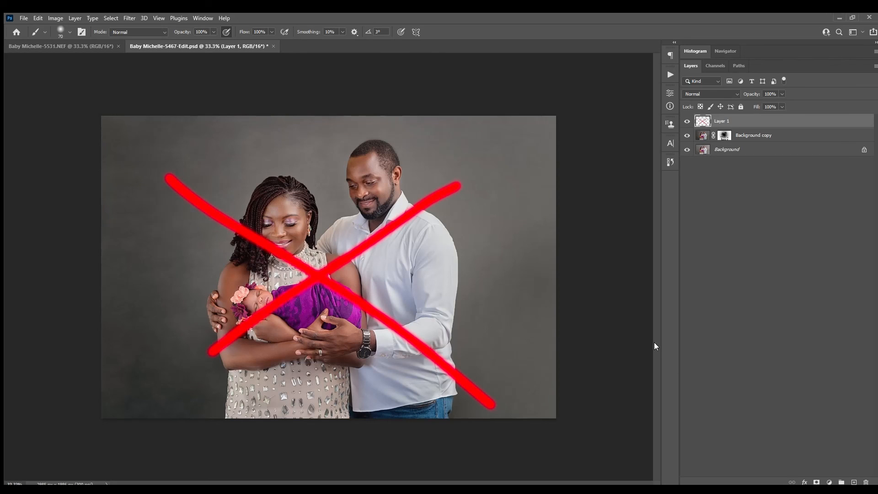
Discard the red X layer and the hand-painted mask strokes
{"action": "left_click", "coordinate": [687, 121]}
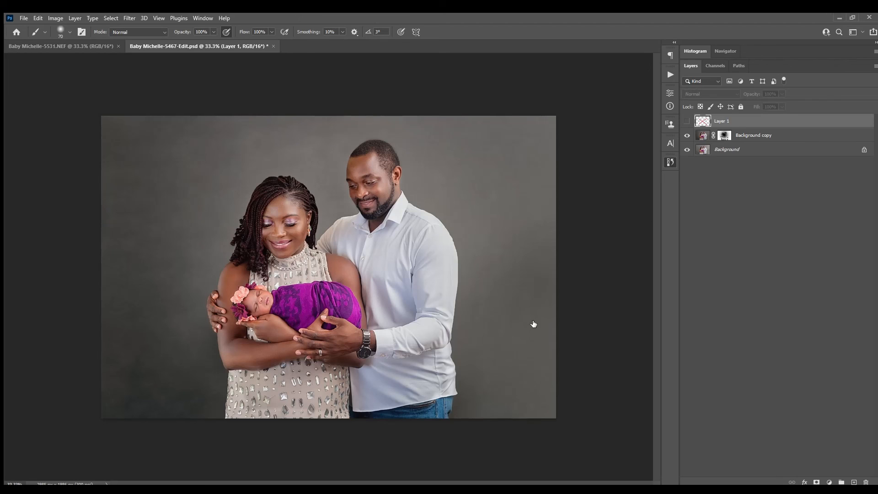
{"action": "key", "text": "Delete"}
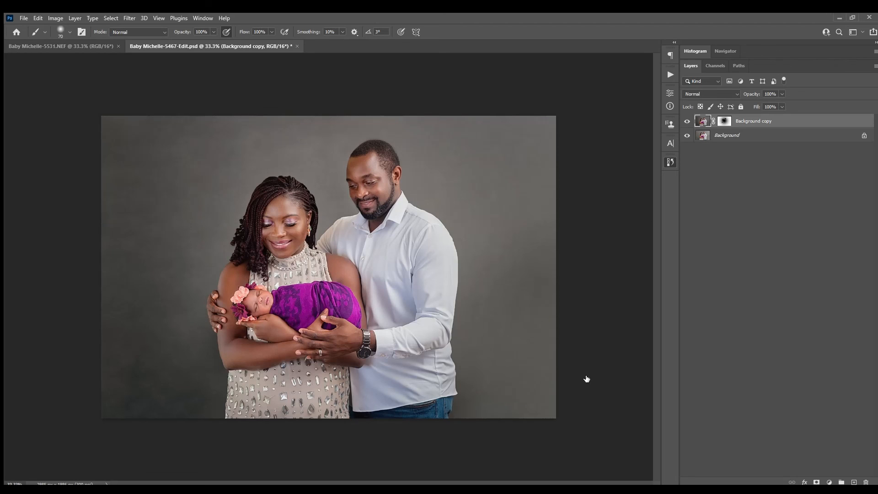
Select the Background copy layer mask and show, then hide, its red overlay to examine the soft masked area
{"action": "left_click", "coordinate": [725, 121]}
{"action": "key", "text": "backslash"}
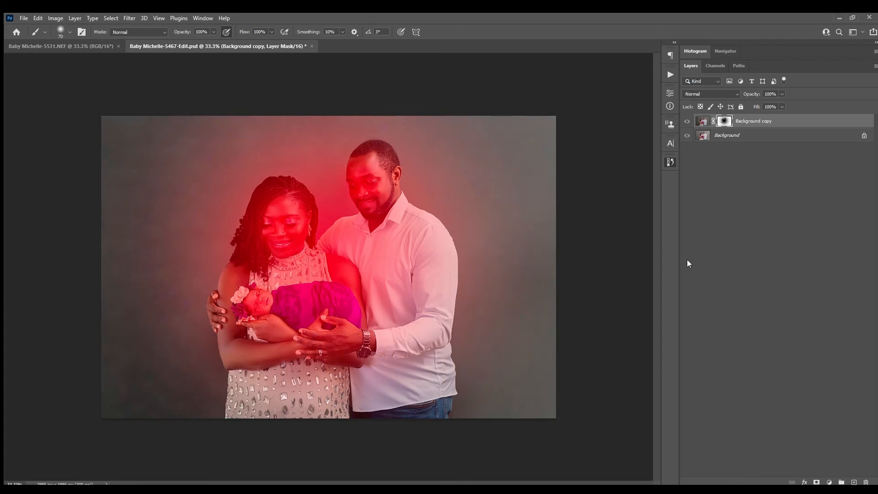
{"action": "key", "text": "backslash"}
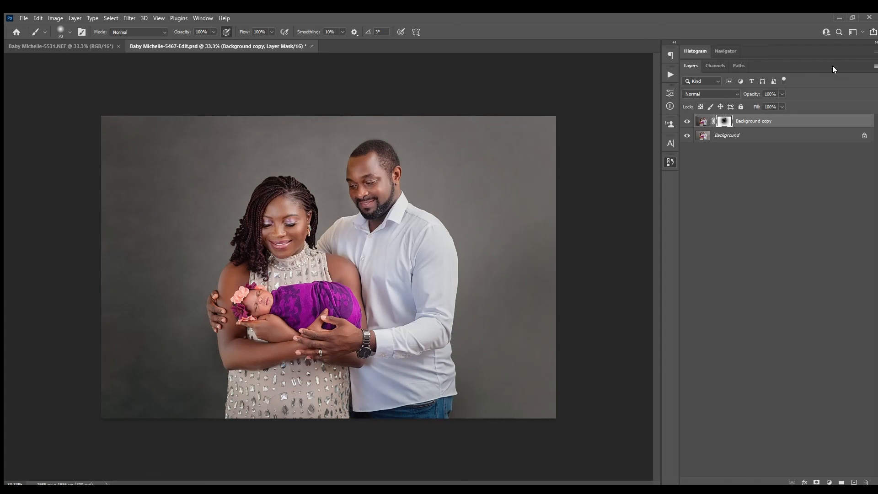